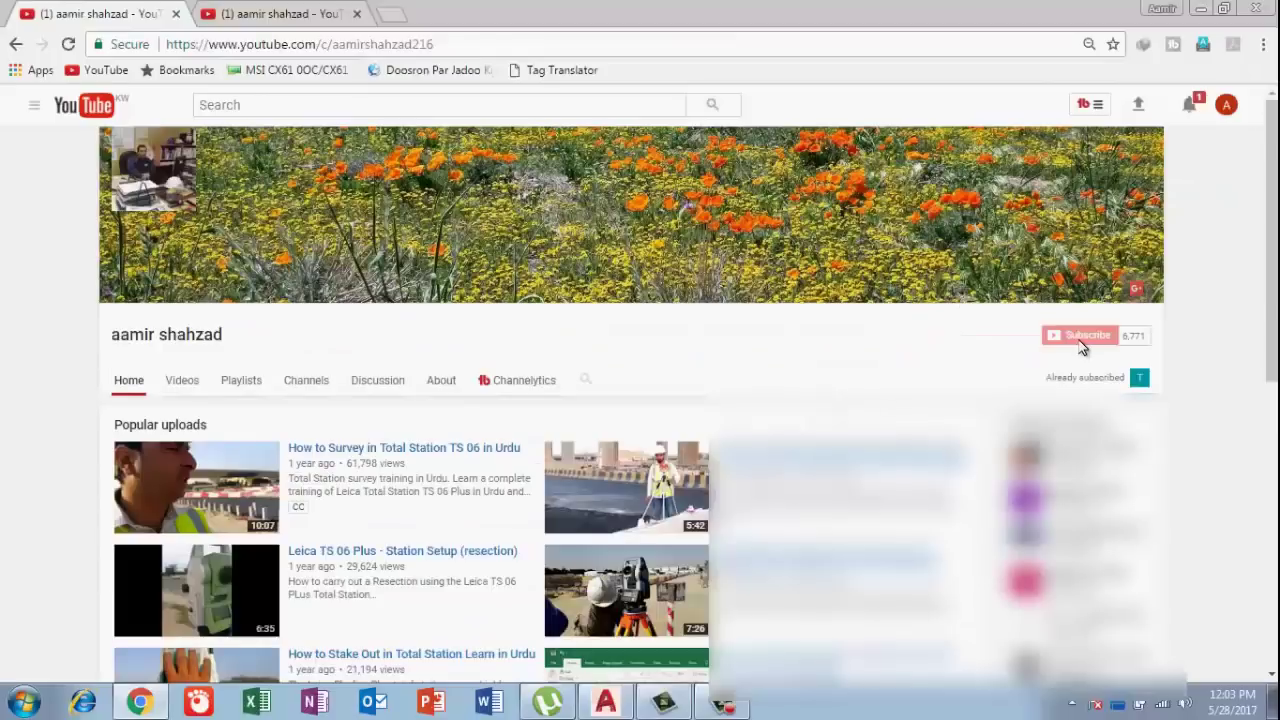
# Step: Subscribe to the YouTube channel and turn on all notifications for it
pyautogui.click(1082, 340)
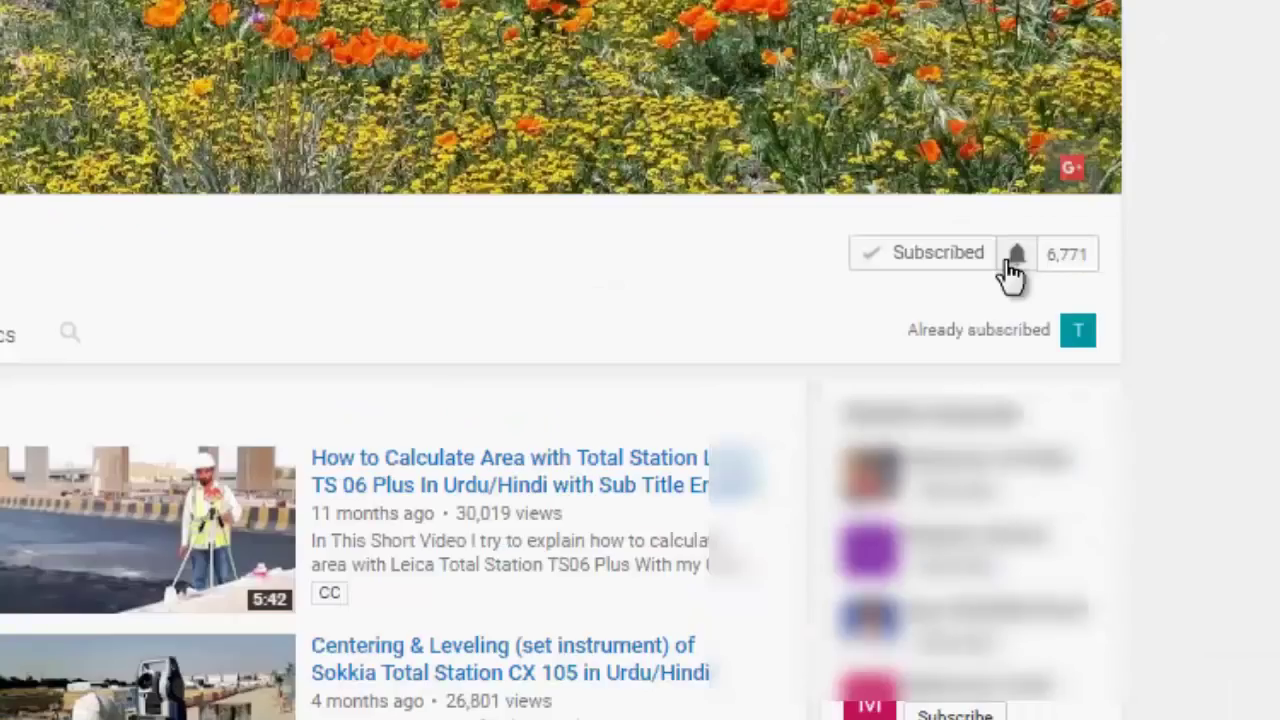
pyautogui.click(1015, 256)
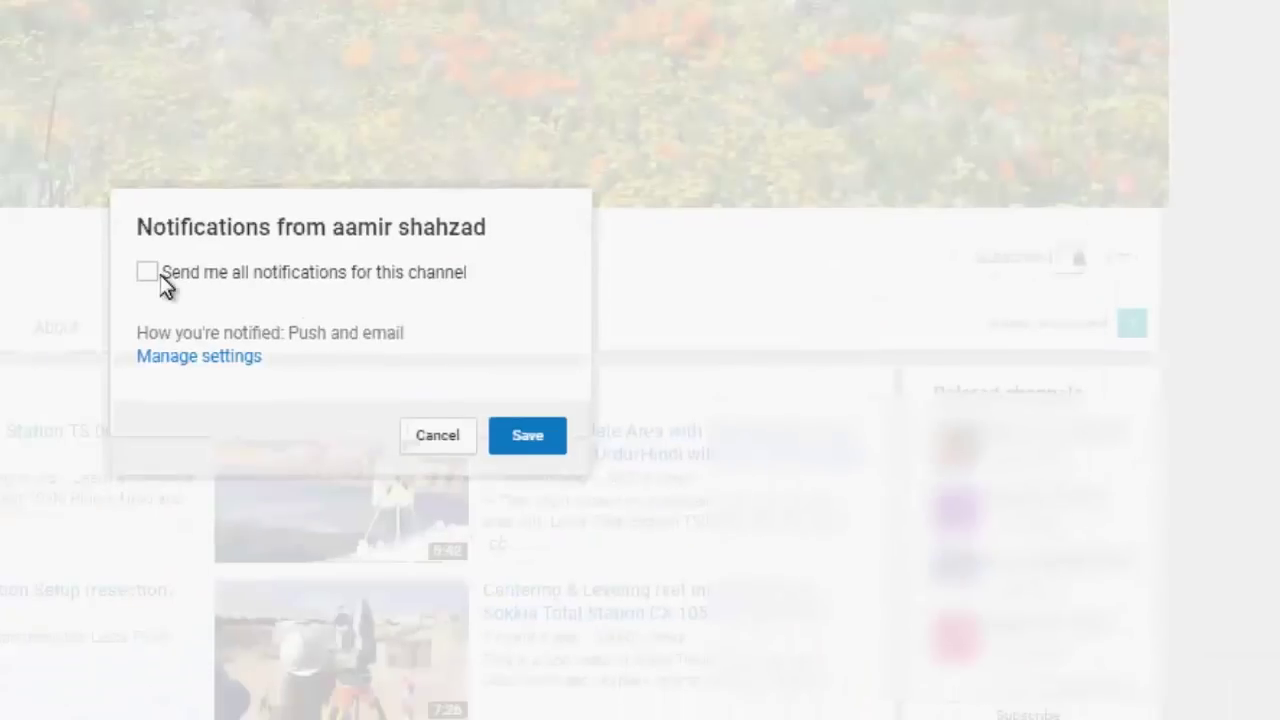
pyautogui.click(160, 276)
pyautogui.click(533, 440)
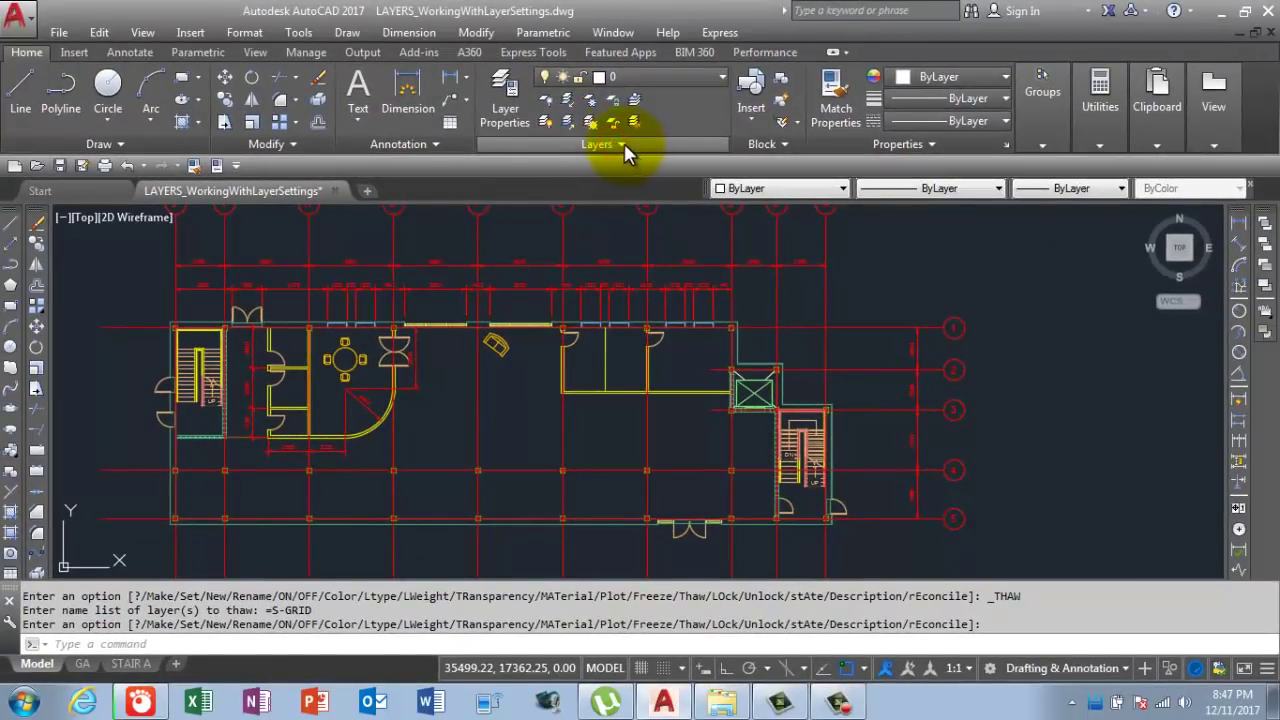
# Step: Switch to AutoCAD and open the Layer Properties Manager for the floor plan drawing
pyautogui.click(622, 144)
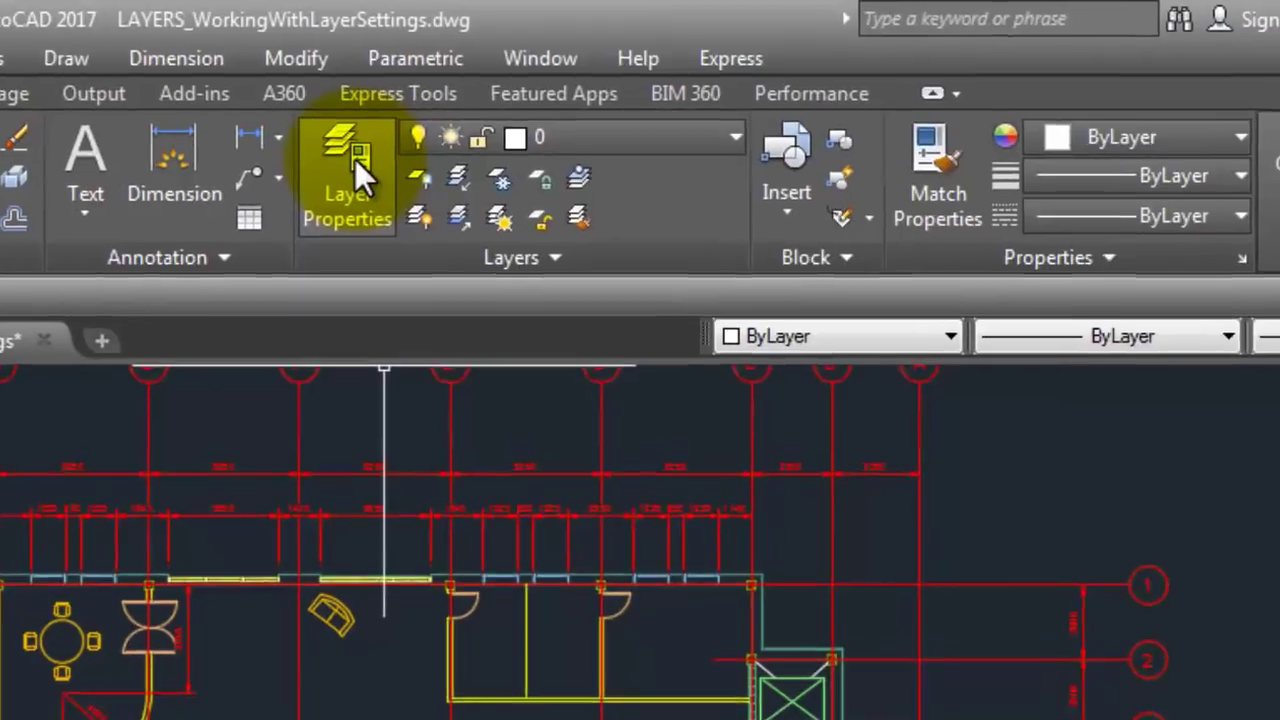
pyautogui.click(472, 112)
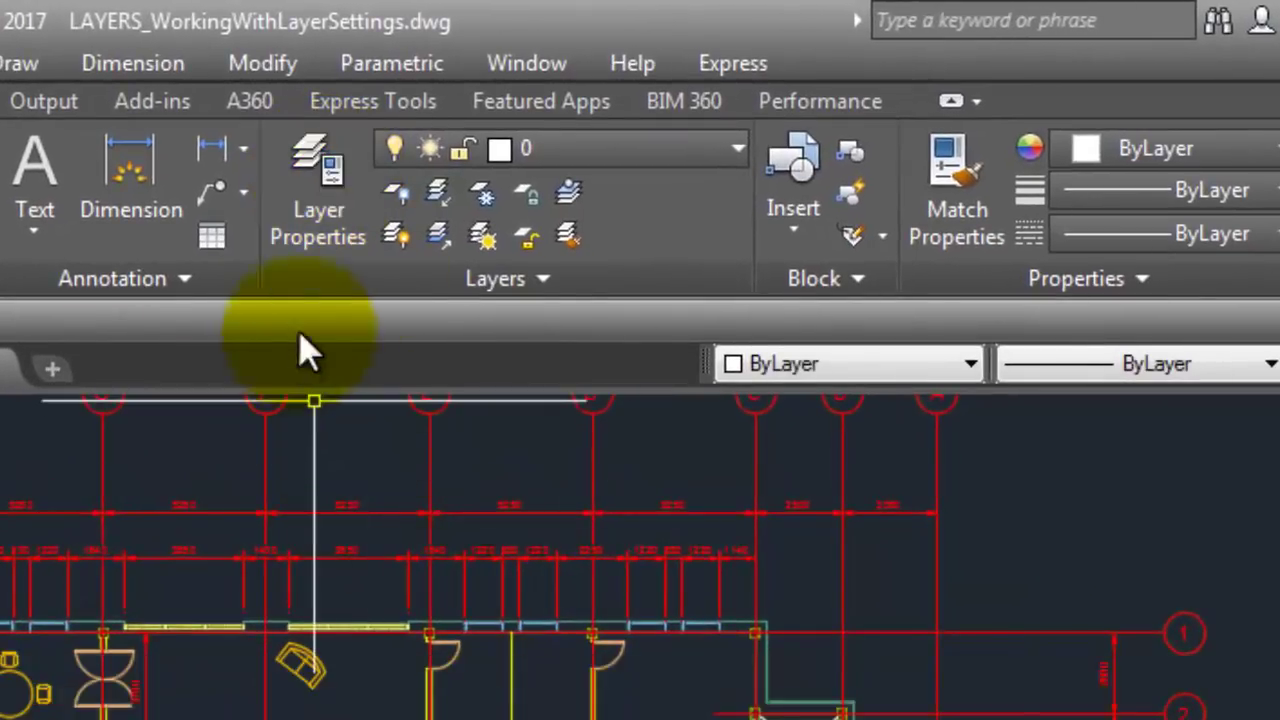
pyautogui.click(310, 182)
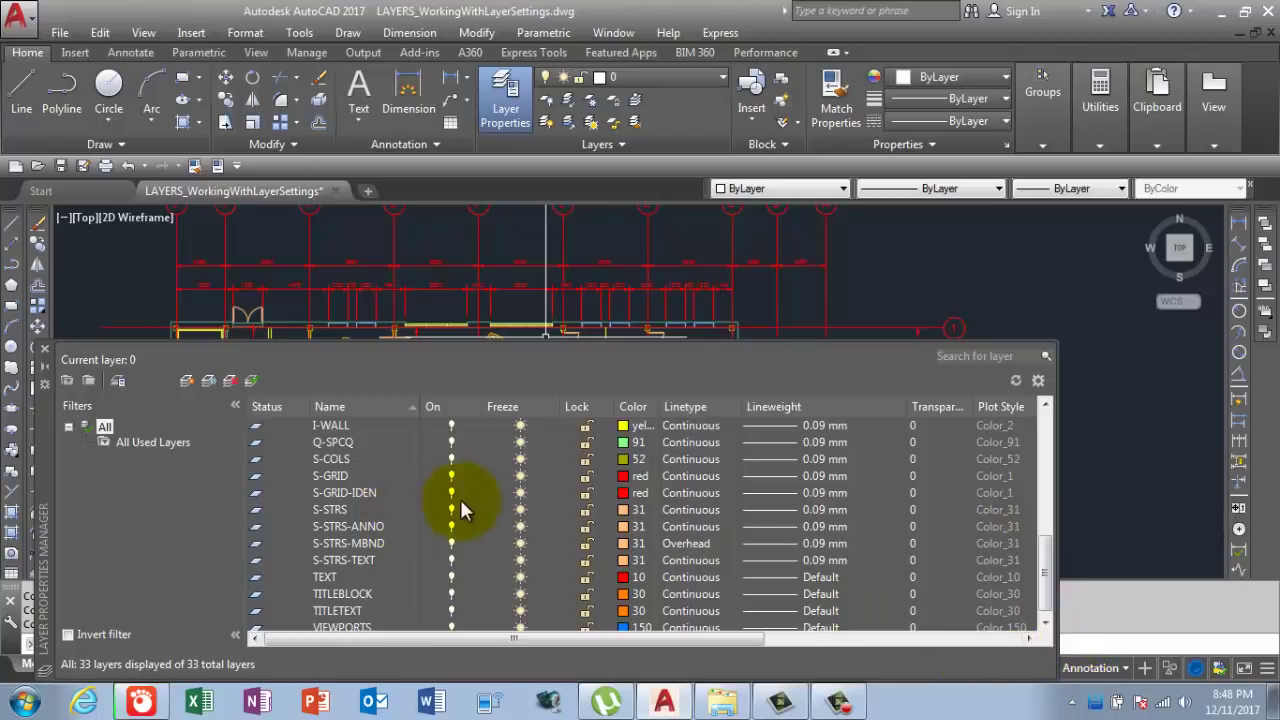
# Step: Examine the layers' status and names from 0 to VIEWPORTS, comparing the list with the floor plan
pyautogui.scroll(7, 463, 495)
pyautogui.scroll(-5, 472, 484)
pyautogui.click(509, 362)
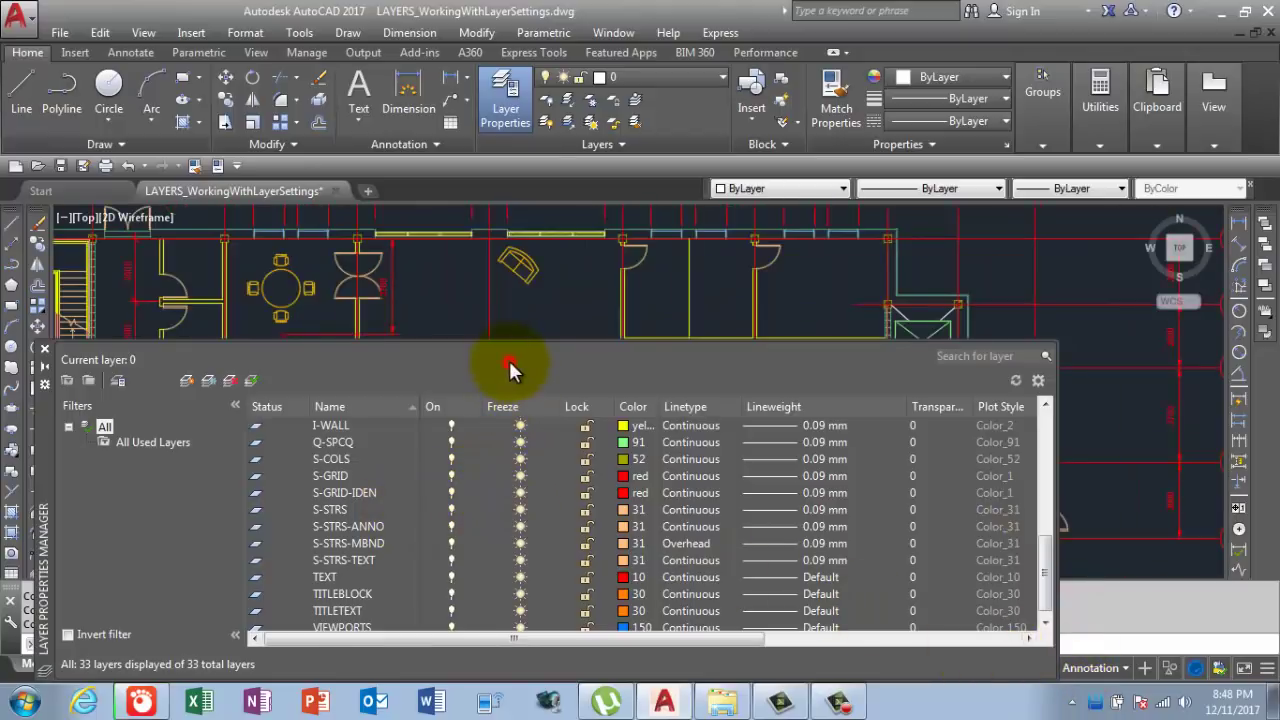
pyautogui.scroll(7, 530, 530)
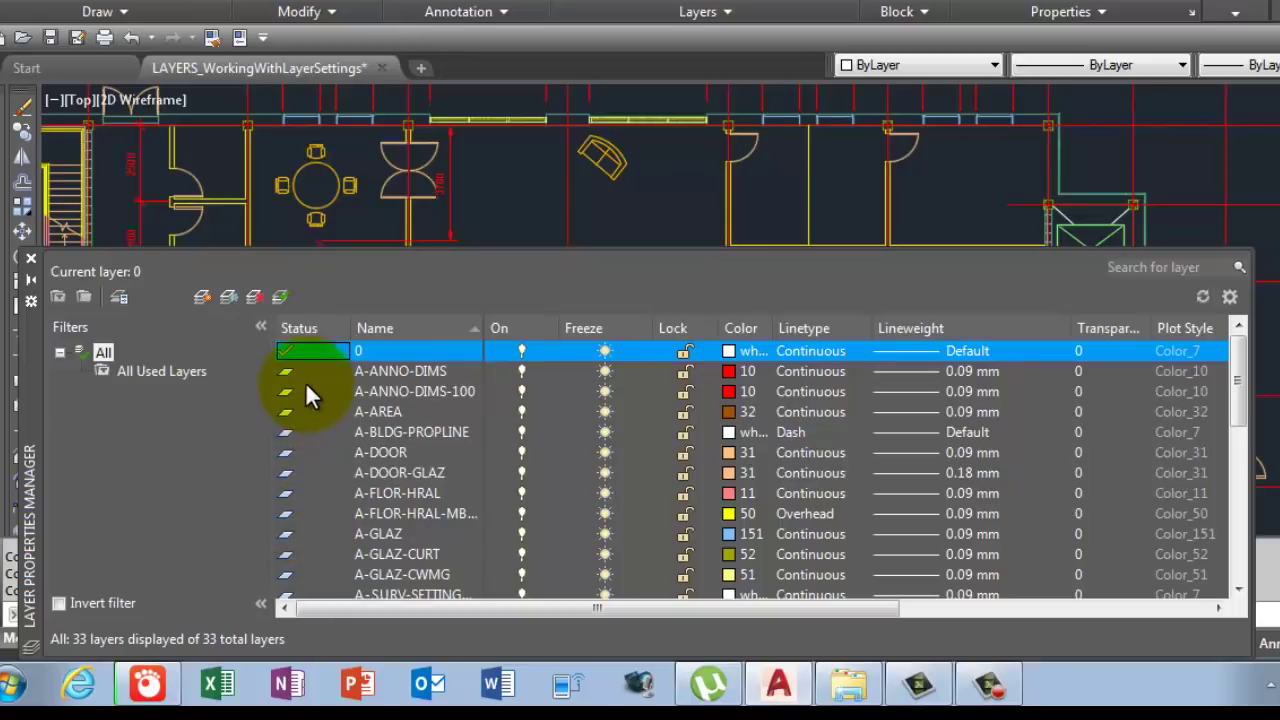
pyautogui.scroll(-7, 289, 426)
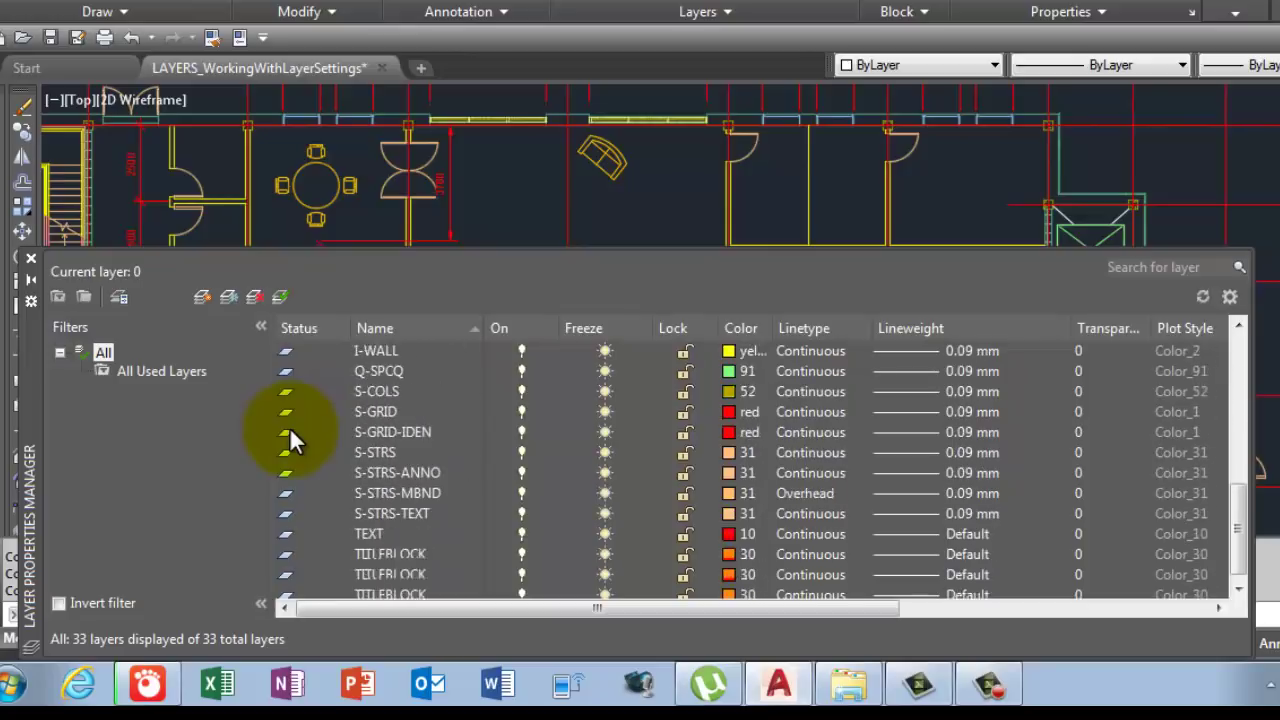
pyautogui.scroll(7, 289, 426)
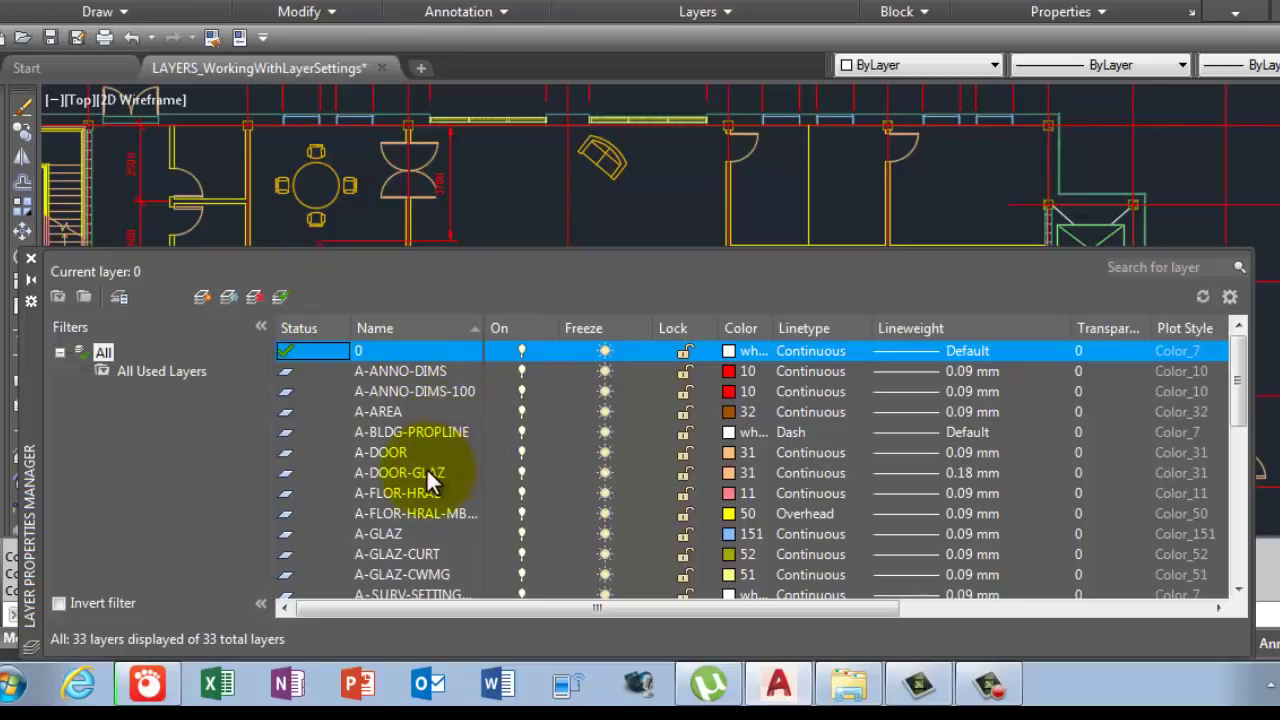
pyautogui.scroll(-1, 409, 464)
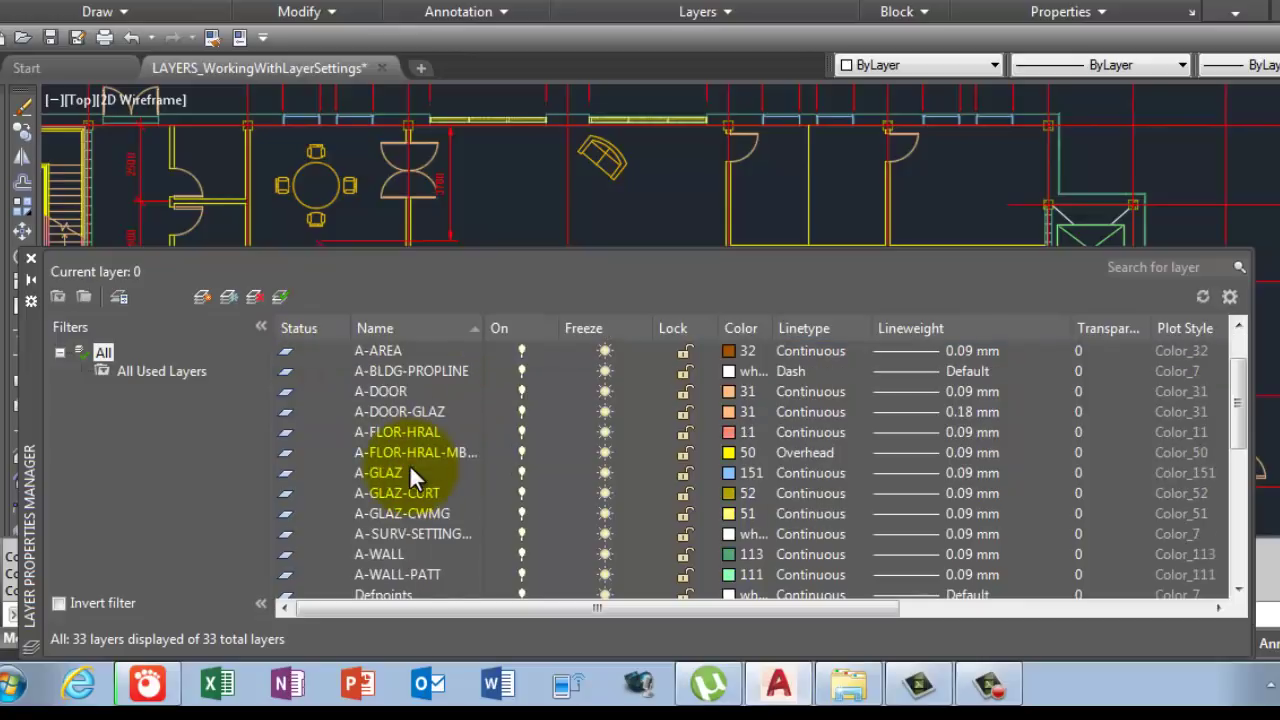
pyautogui.scroll(1, 409, 464)
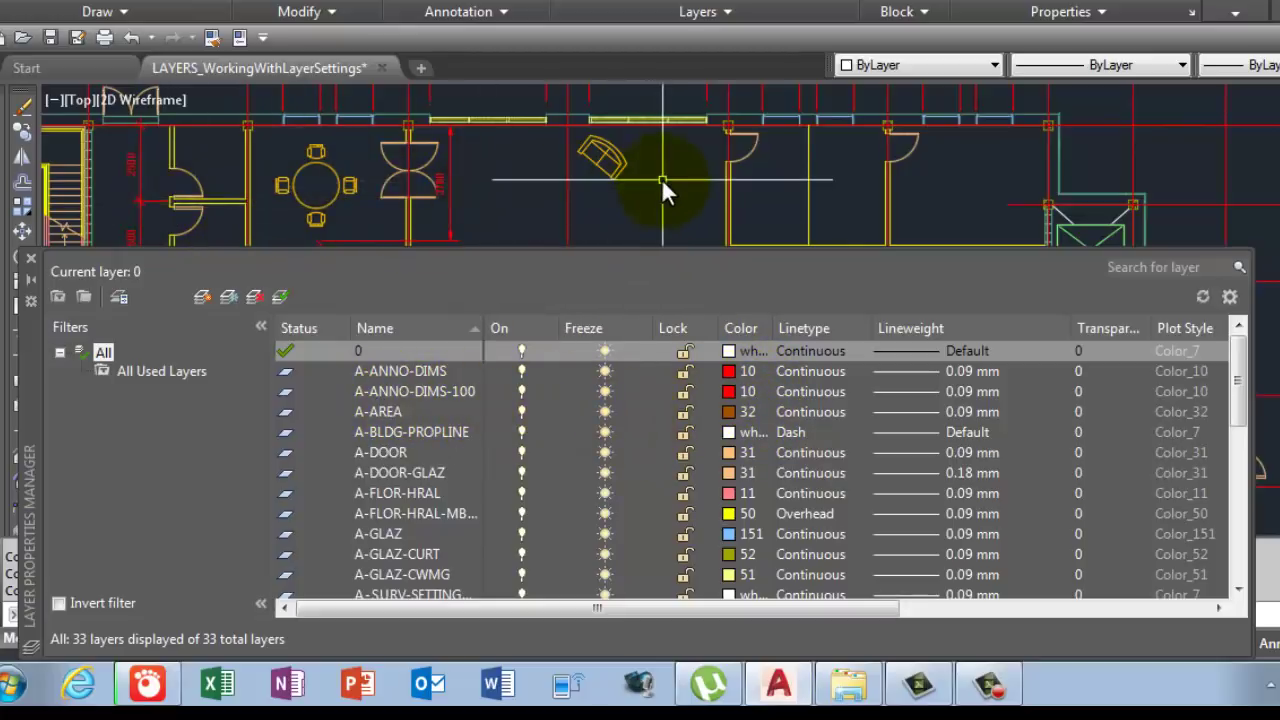
pyautogui.scroll(-1, 660, 179)
pyautogui.scroll(1, 653, 121)
pyautogui.moveTo(708, 108); pyautogui.dragTo(700, 137, button='middle')
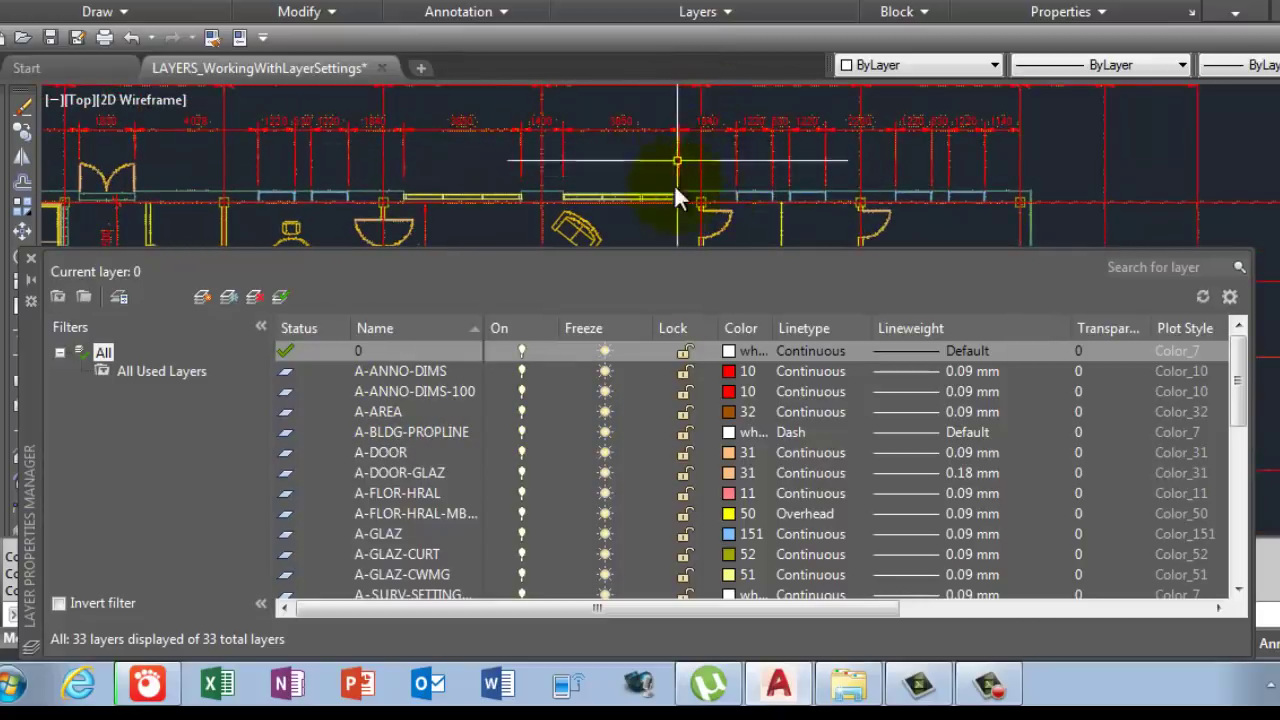
pyautogui.moveTo(537, 204); pyautogui.dragTo(535, 170, button='middle')
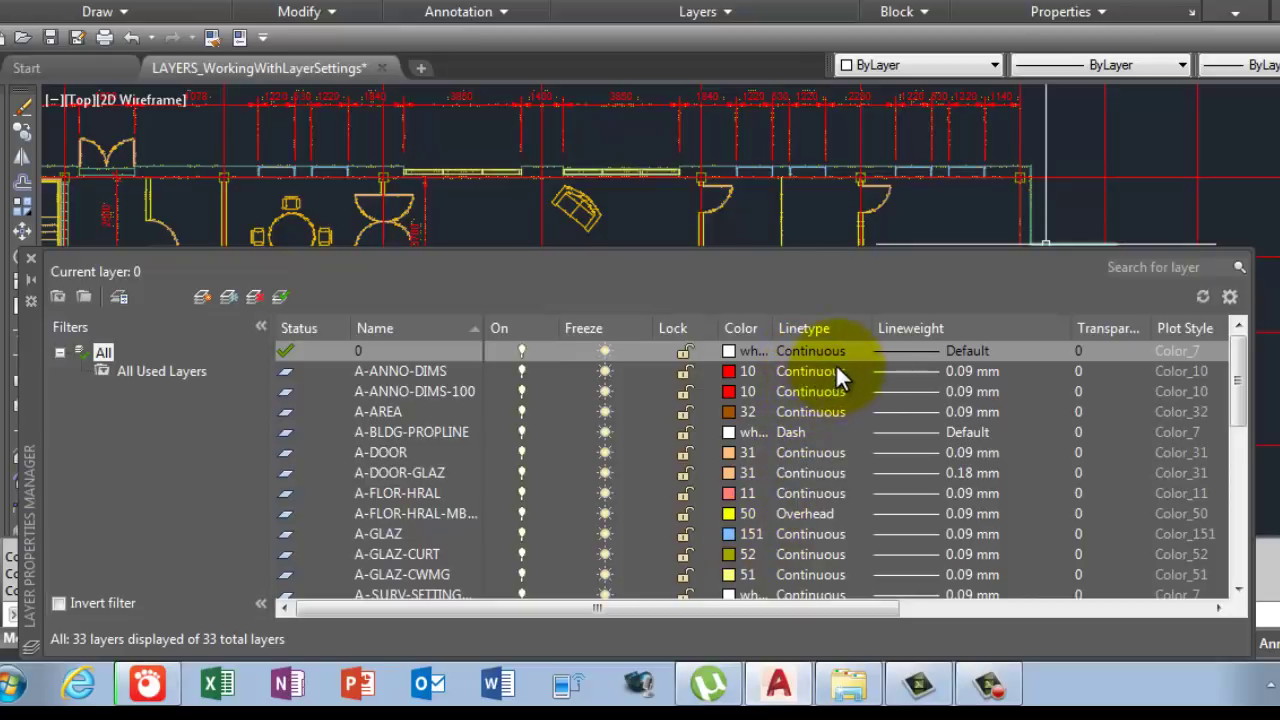
# Step: Widen the Linetype column of the layer list and review the linetypes assigned to the layers
pyautogui.moveTo(871, 323); pyautogui.dragTo(892, 323)
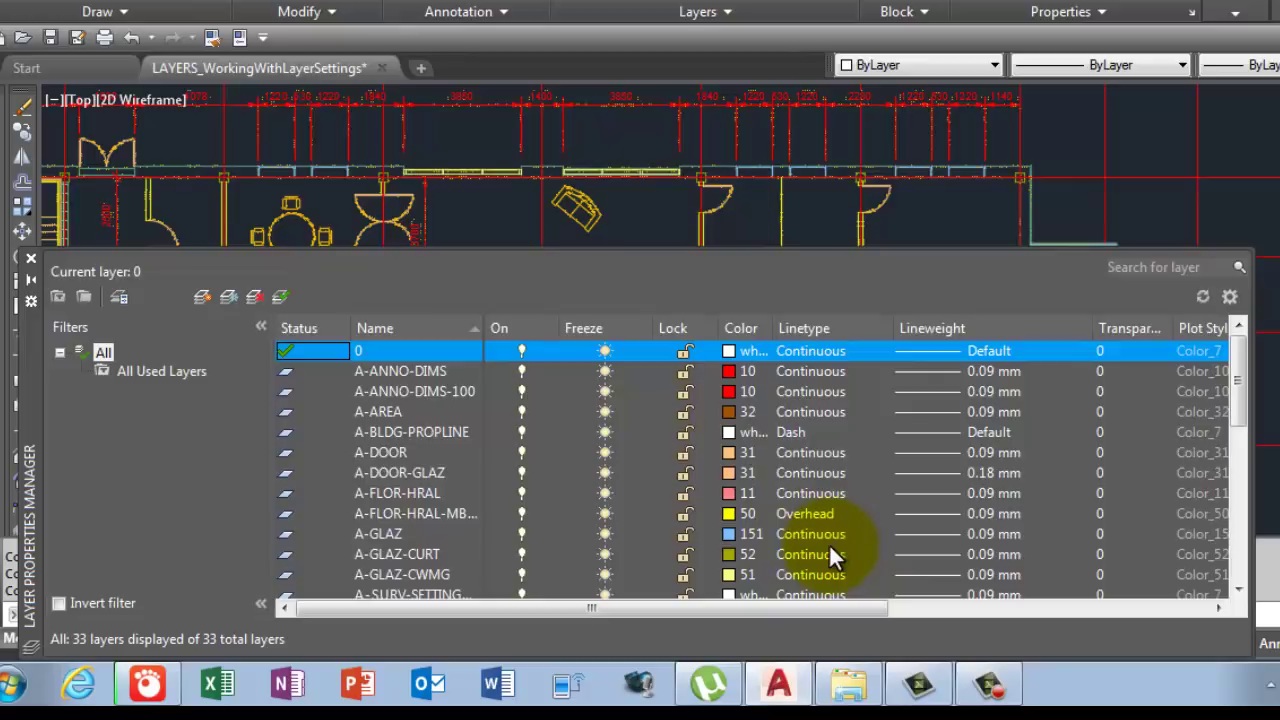
pyautogui.scroll(-1, 829, 543)
pyautogui.scroll(1, 815, 531)
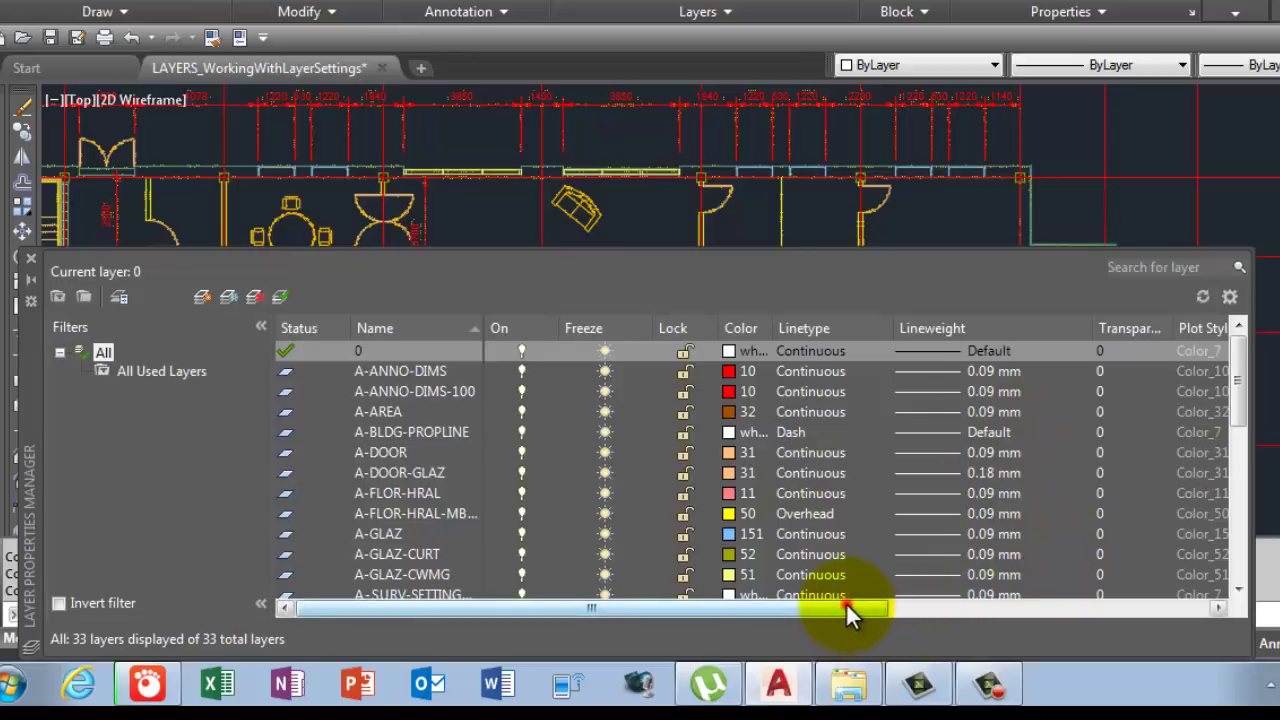
# Step: Widen the Transparency column so its full heading is readable and review the layers' transparency values
pyautogui.moveTo(850, 615); pyautogui.dragTo(1034, 612)
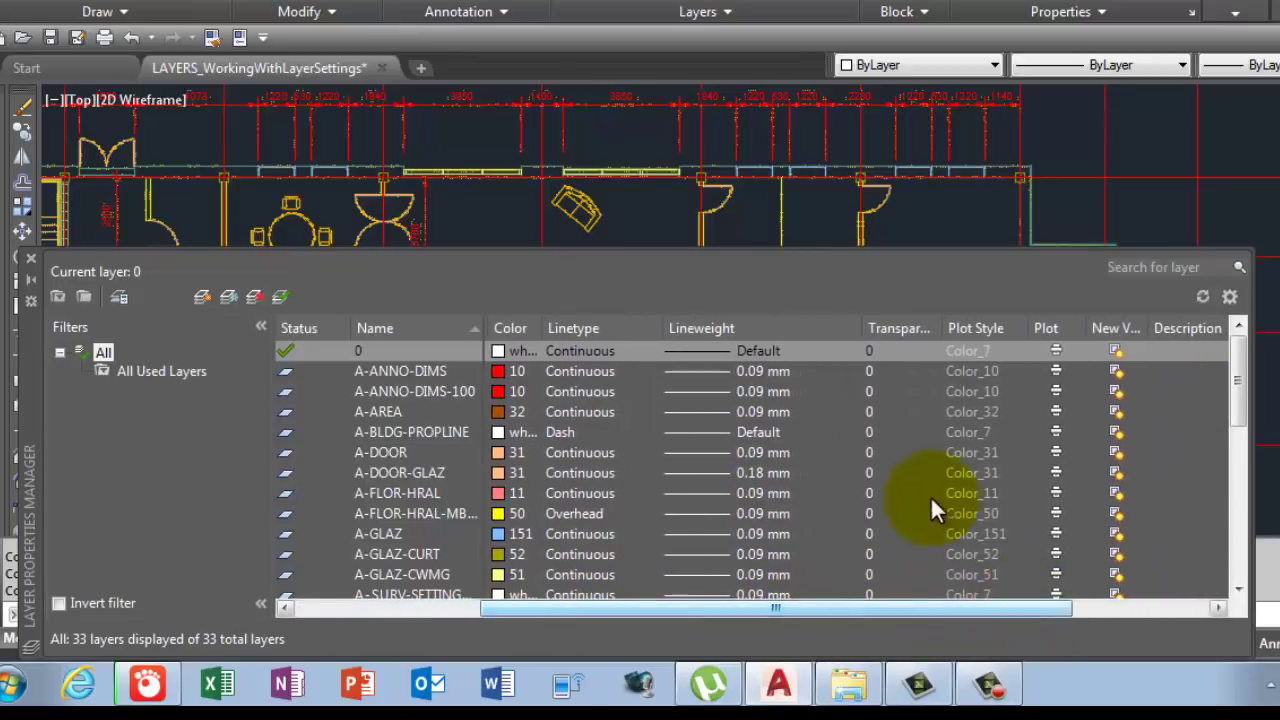
pyautogui.moveTo(943, 322); pyautogui.dragTo(973, 321)
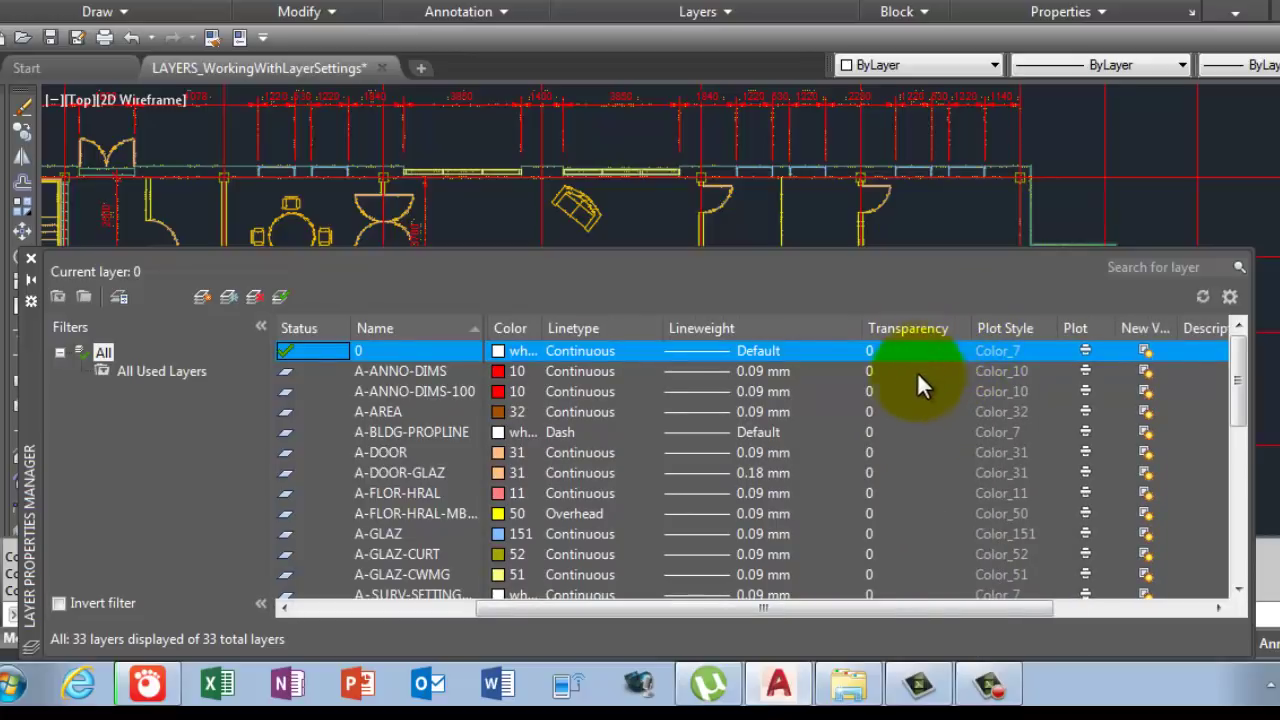
pyautogui.scroll(-1, 873, 481)
pyautogui.scroll(1, 873, 480)
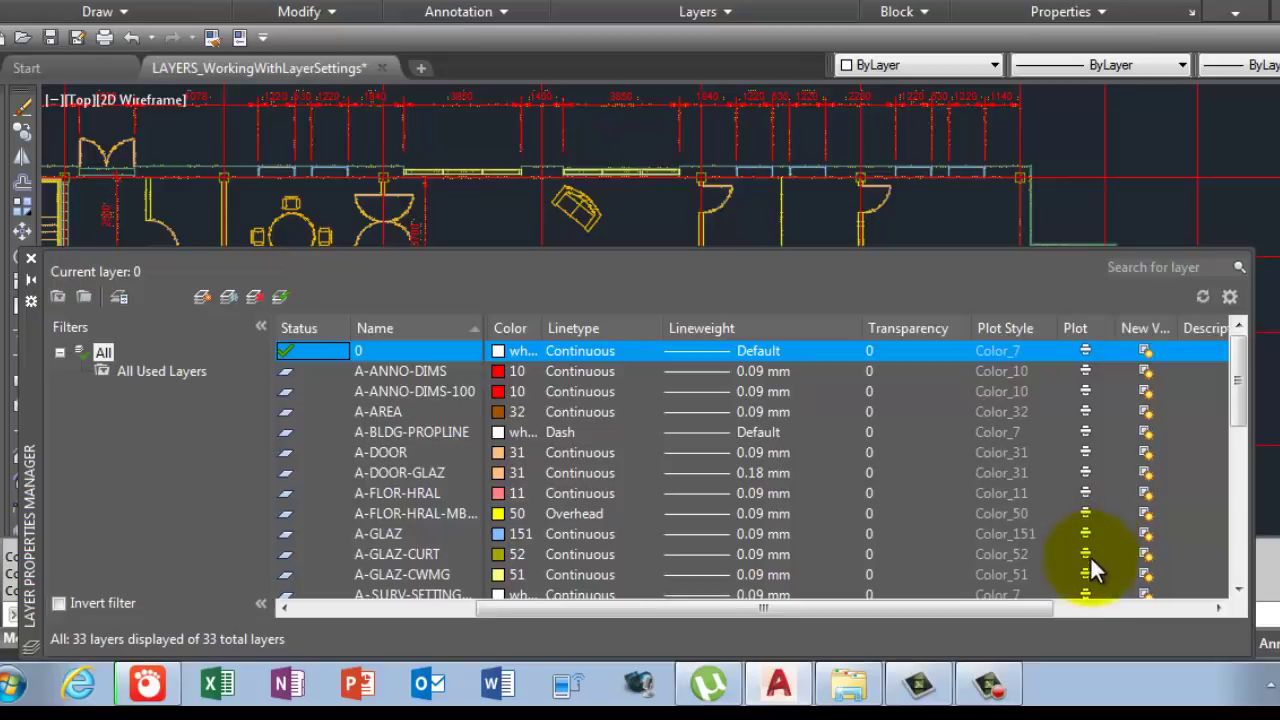
# Step: Turn plotting on for the VIEWPORTS layer and switch it back off
pyautogui.moveTo(1240, 372); pyautogui.dragTo(1248, 571)
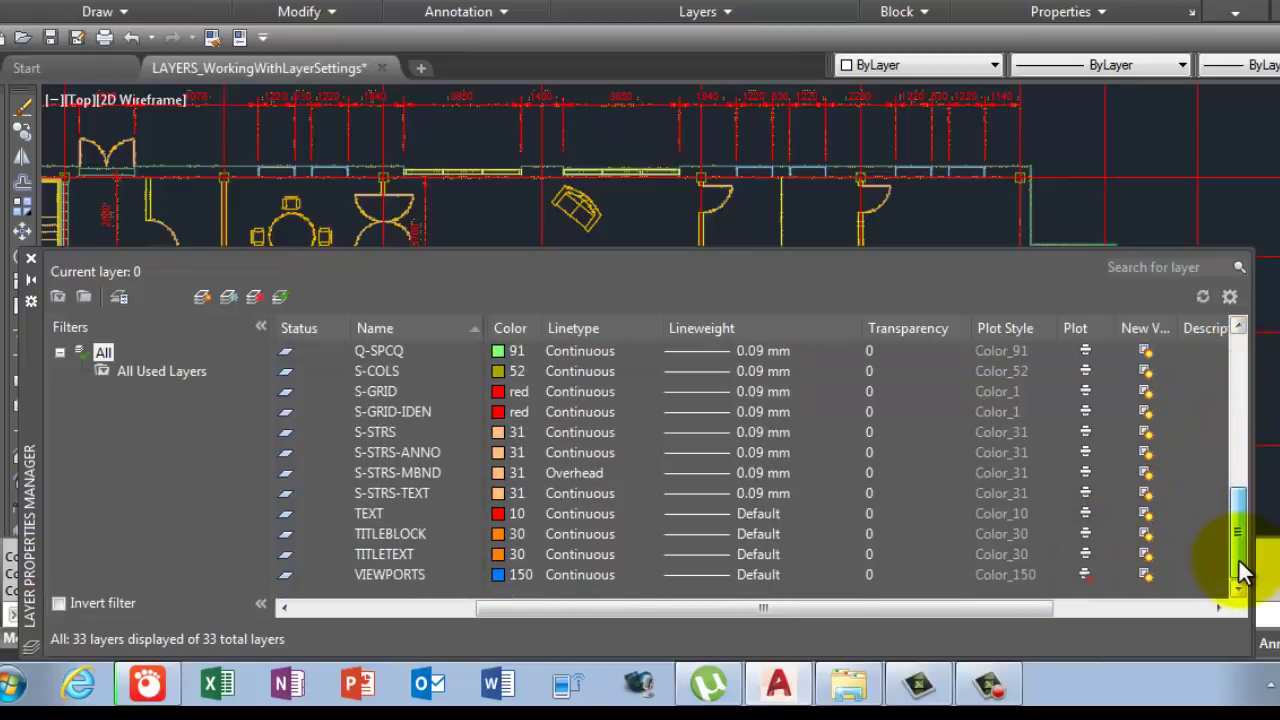
pyautogui.click(1085, 574)
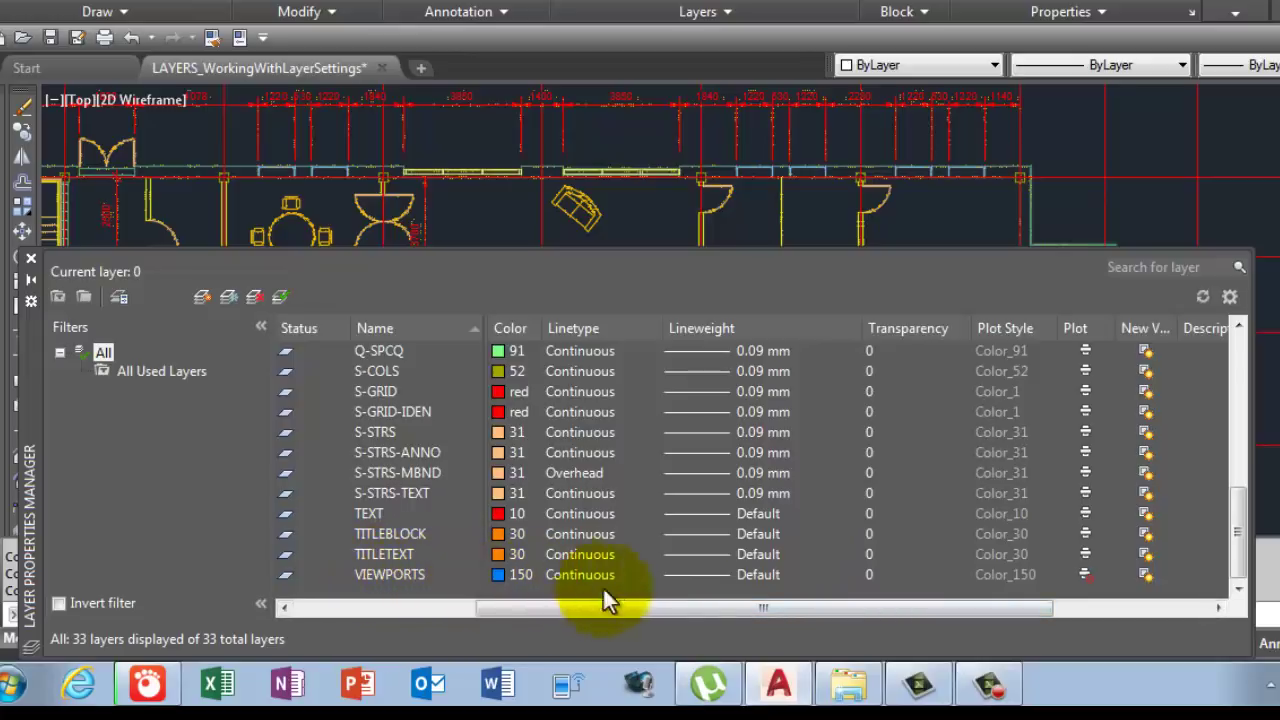
pyautogui.click(1083, 572)
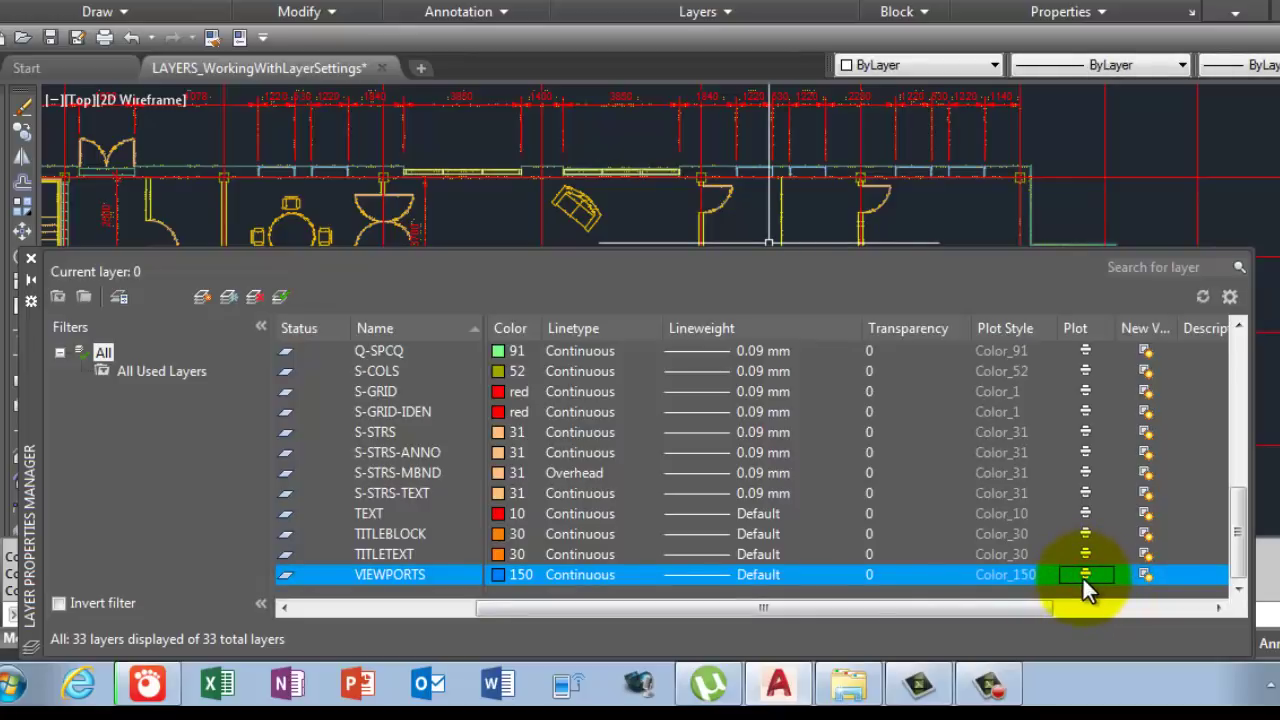
pyautogui.click(1083, 574)
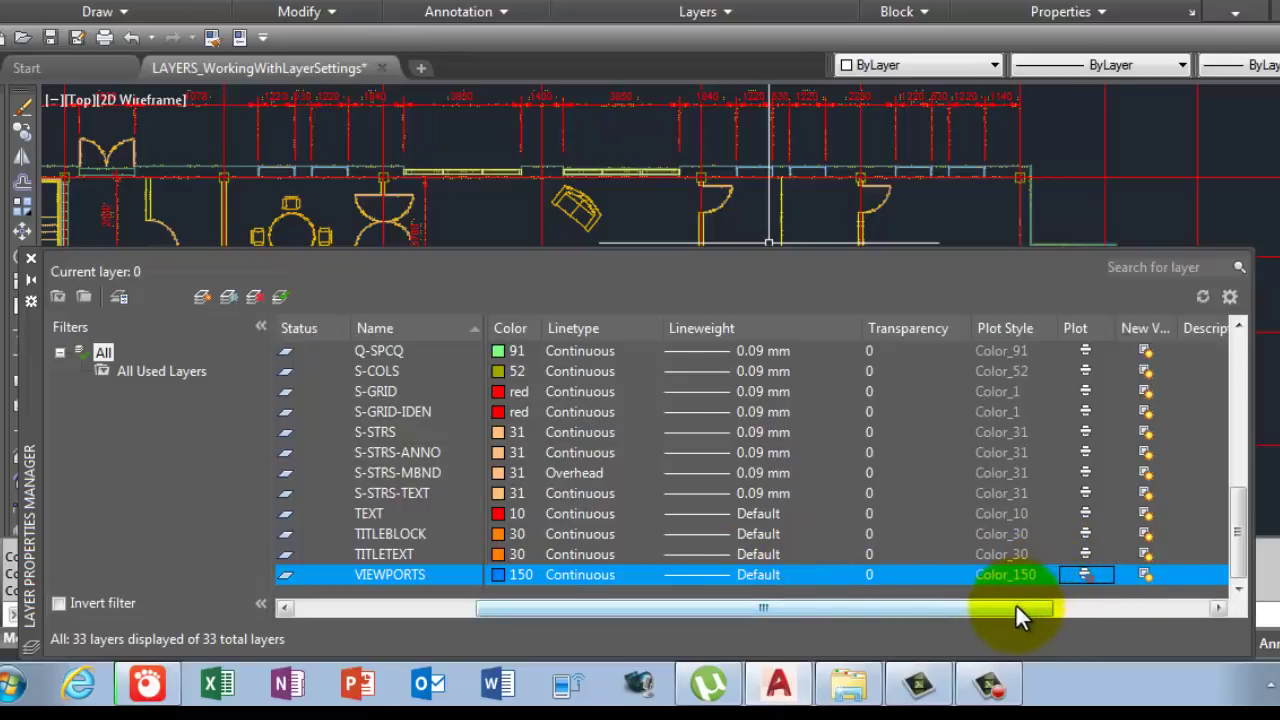
# Step: Widen the New VP Freeze column, review the remaining layer columns and close the Layer Properties Manager
pyautogui.moveTo(1017, 605); pyautogui.dragTo(1137, 686)
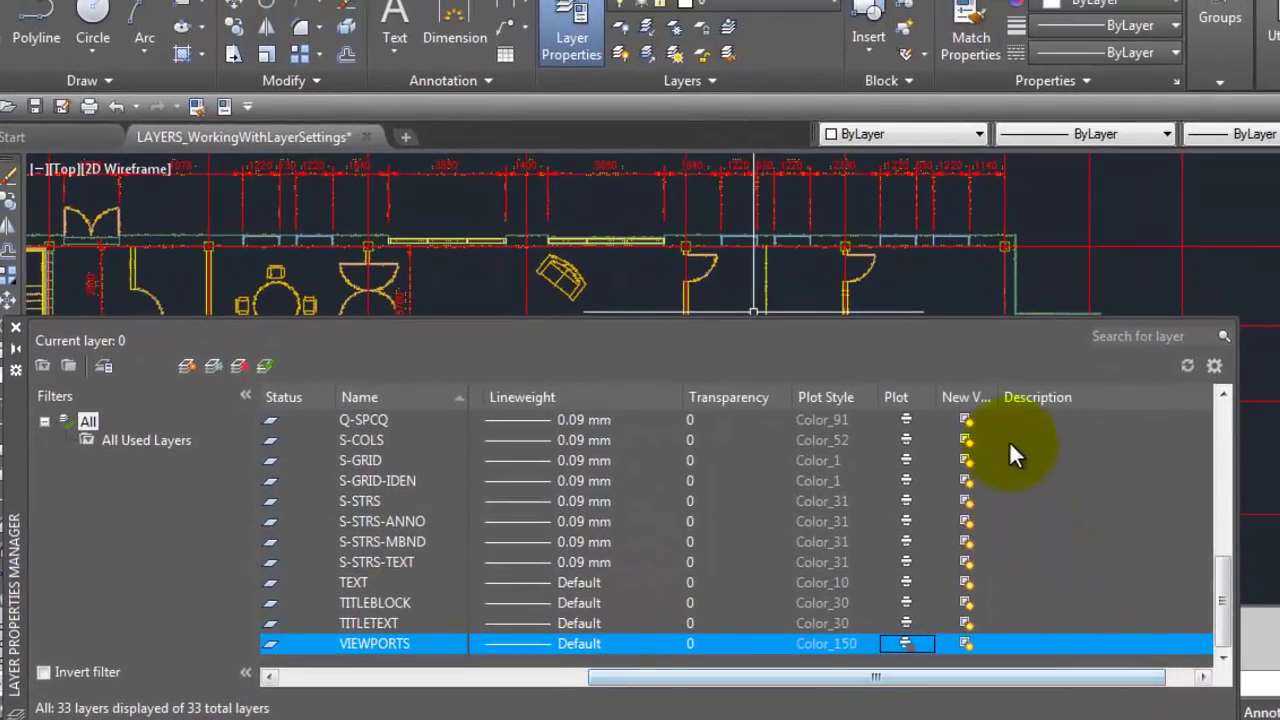
pyautogui.moveTo(1002, 393); pyautogui.dragTo(1040, 388)
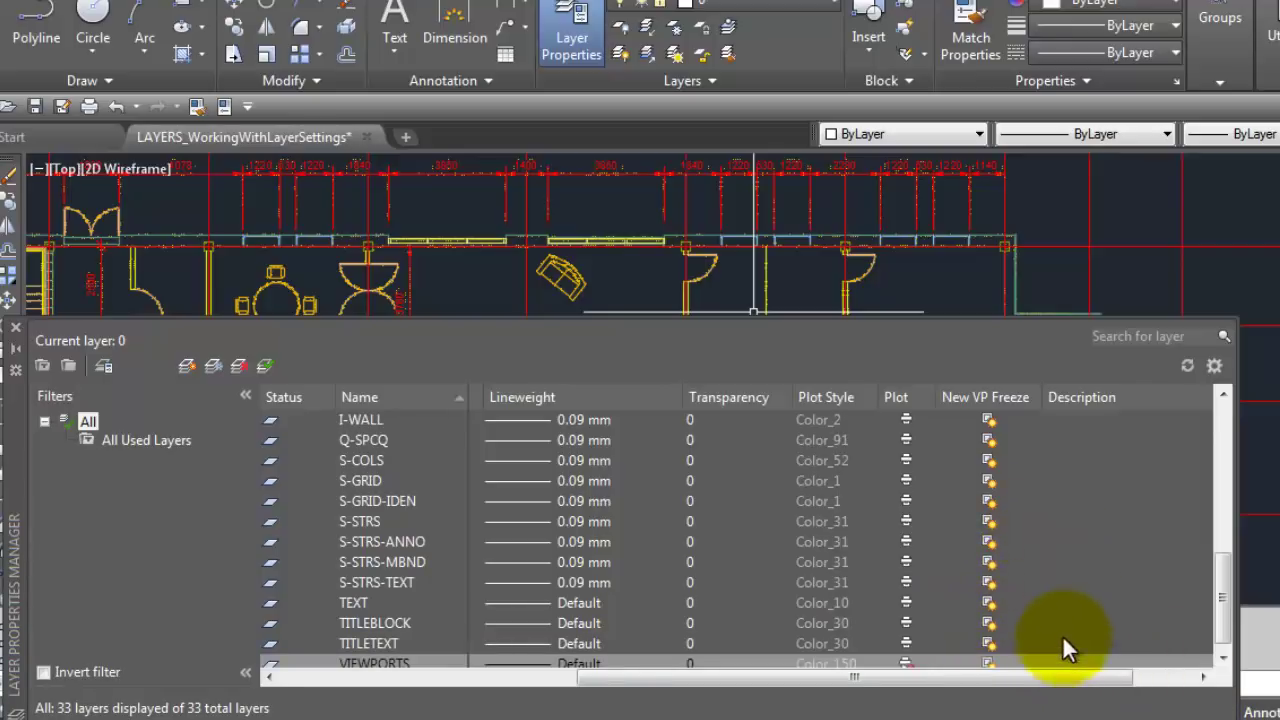
pyautogui.moveTo(1065, 693); pyautogui.dragTo(1120, 686)
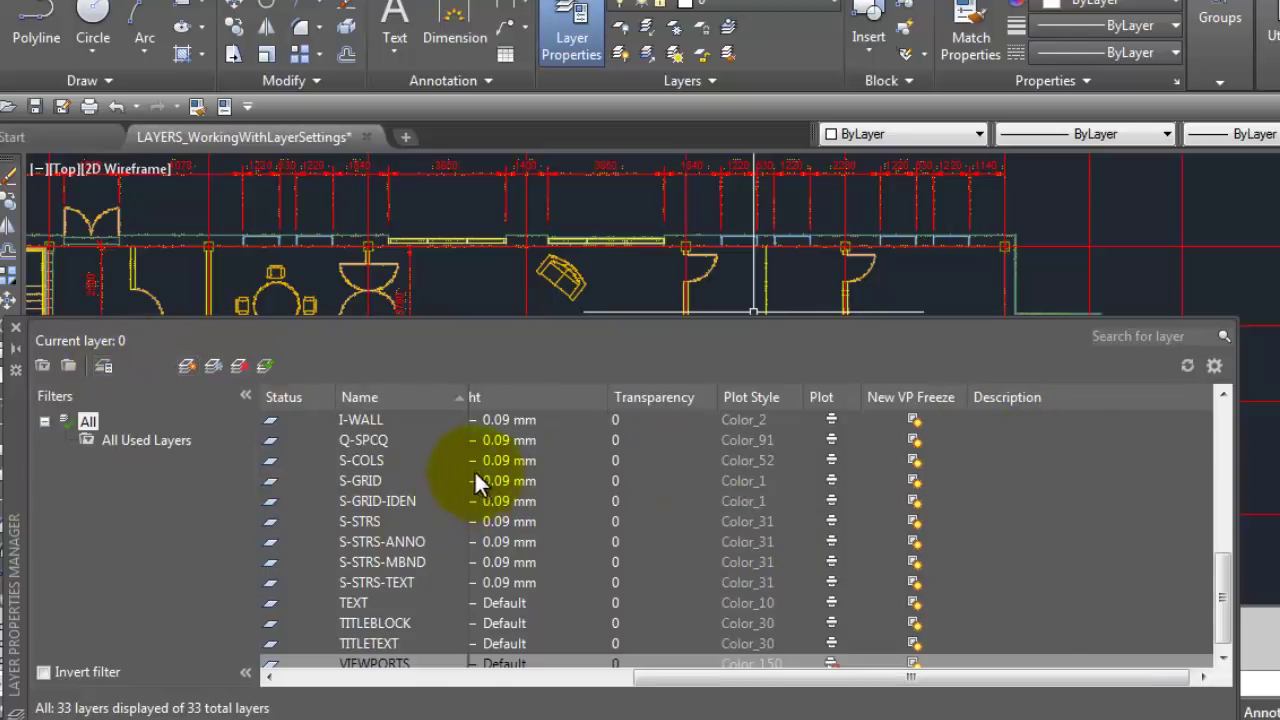
pyautogui.moveTo(775, 677); pyautogui.dragTo(360, 686)
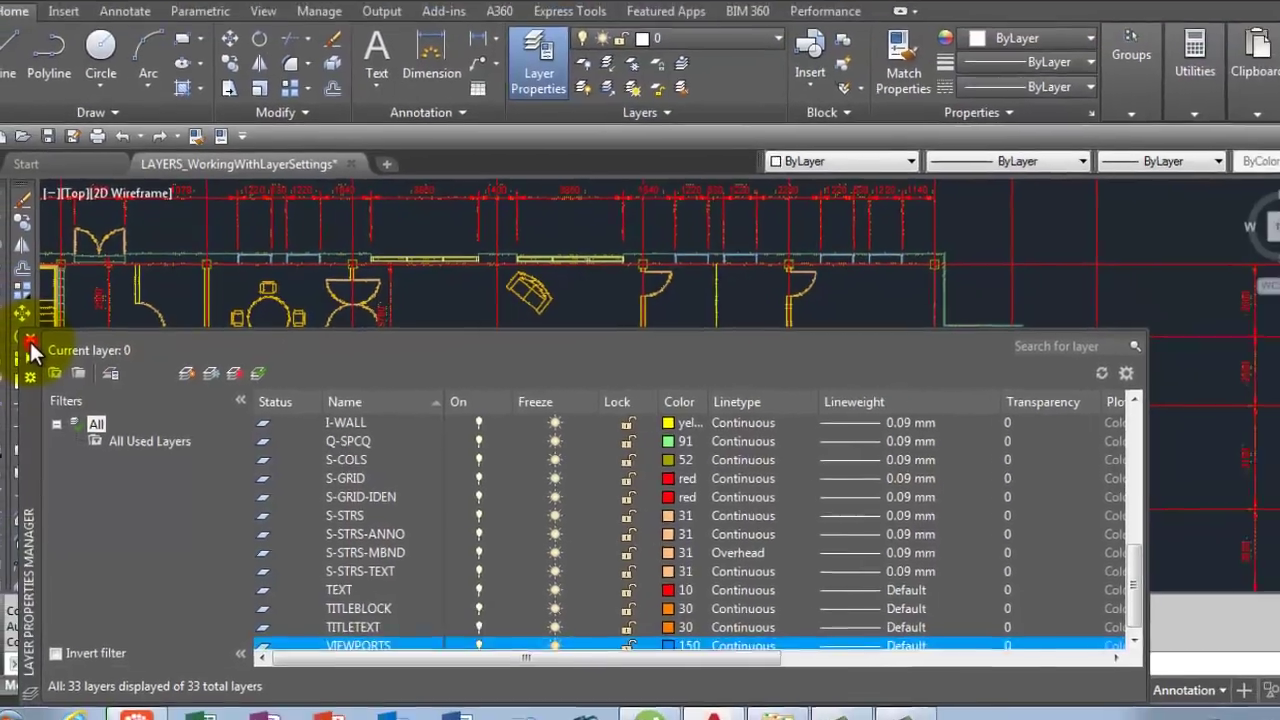
pyautogui.click(15, 329)
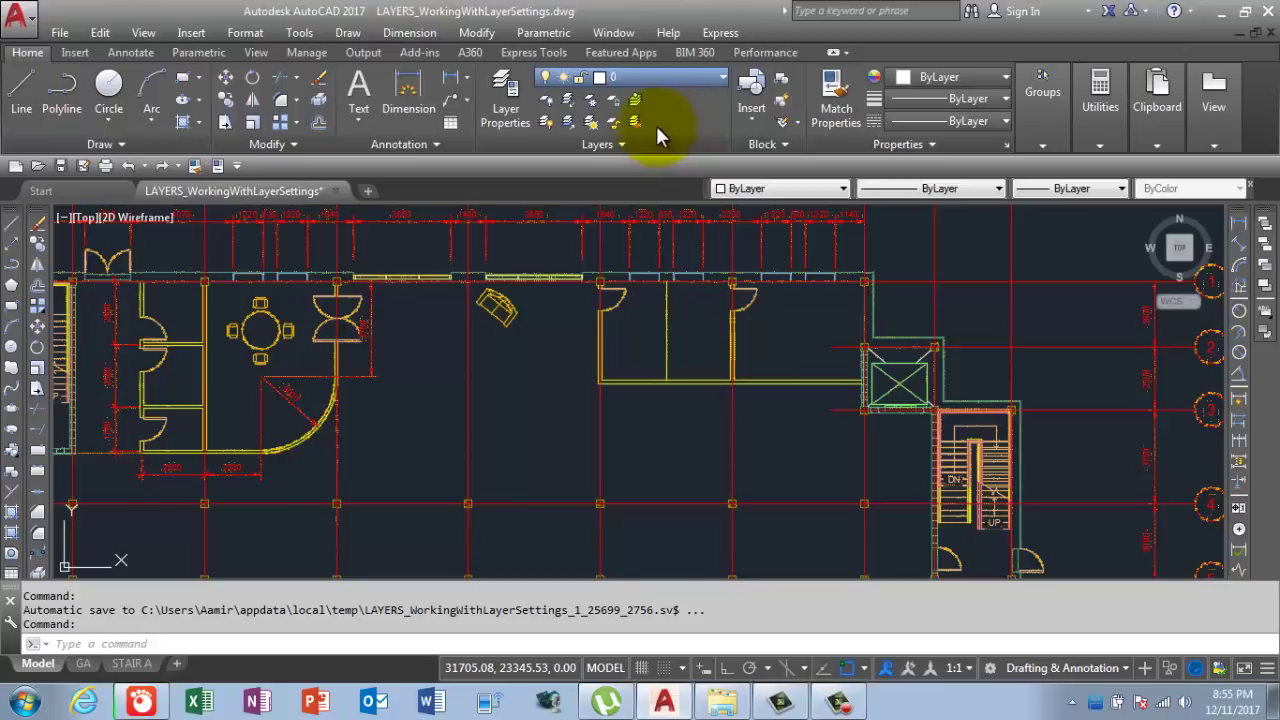
# Step: Freeze the A-ANNO-DIMS and S-GRID layers to hide the plan's dimensions and grid lines
pyautogui.click(562, 122)
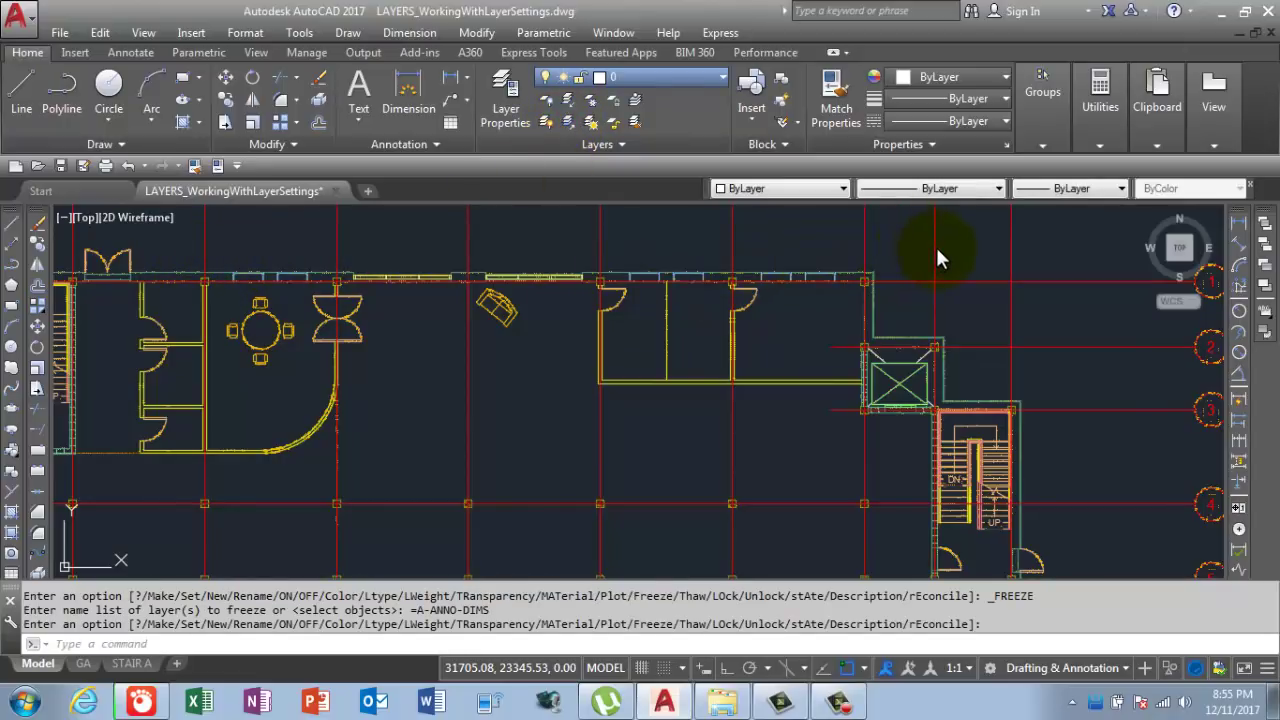
pyautogui.click(563, 119)
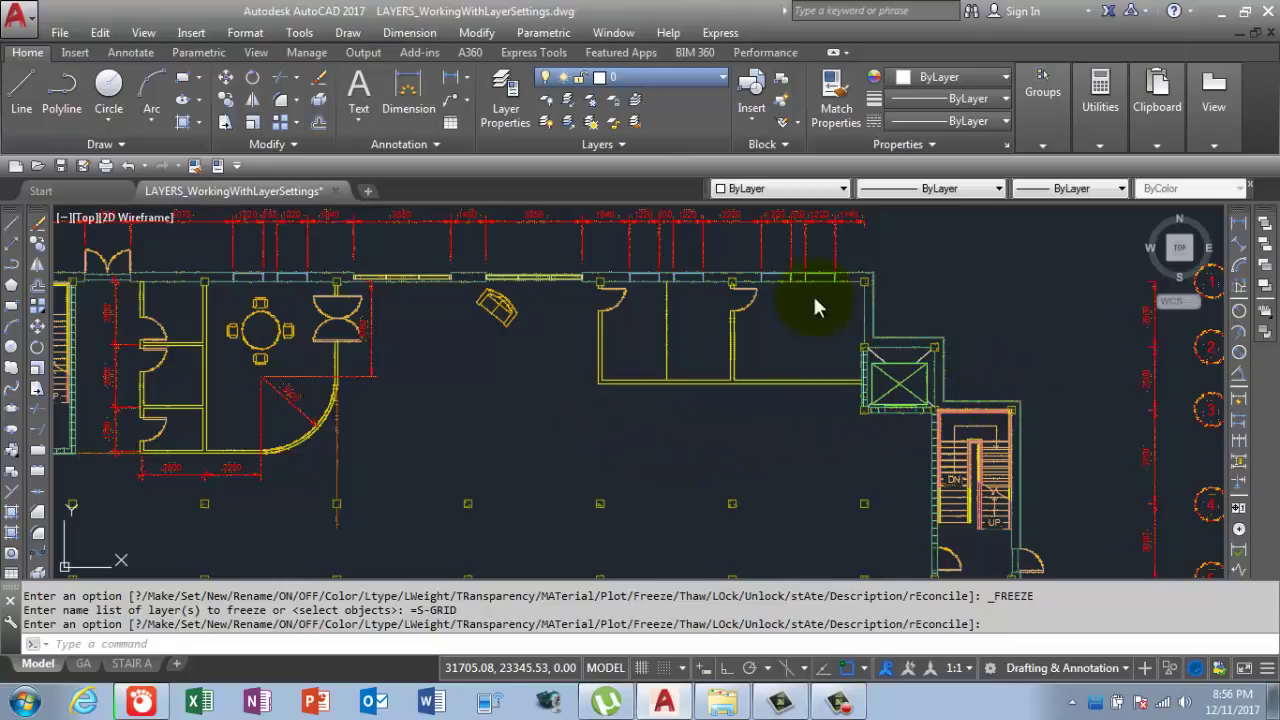
pyautogui.click(568, 126)
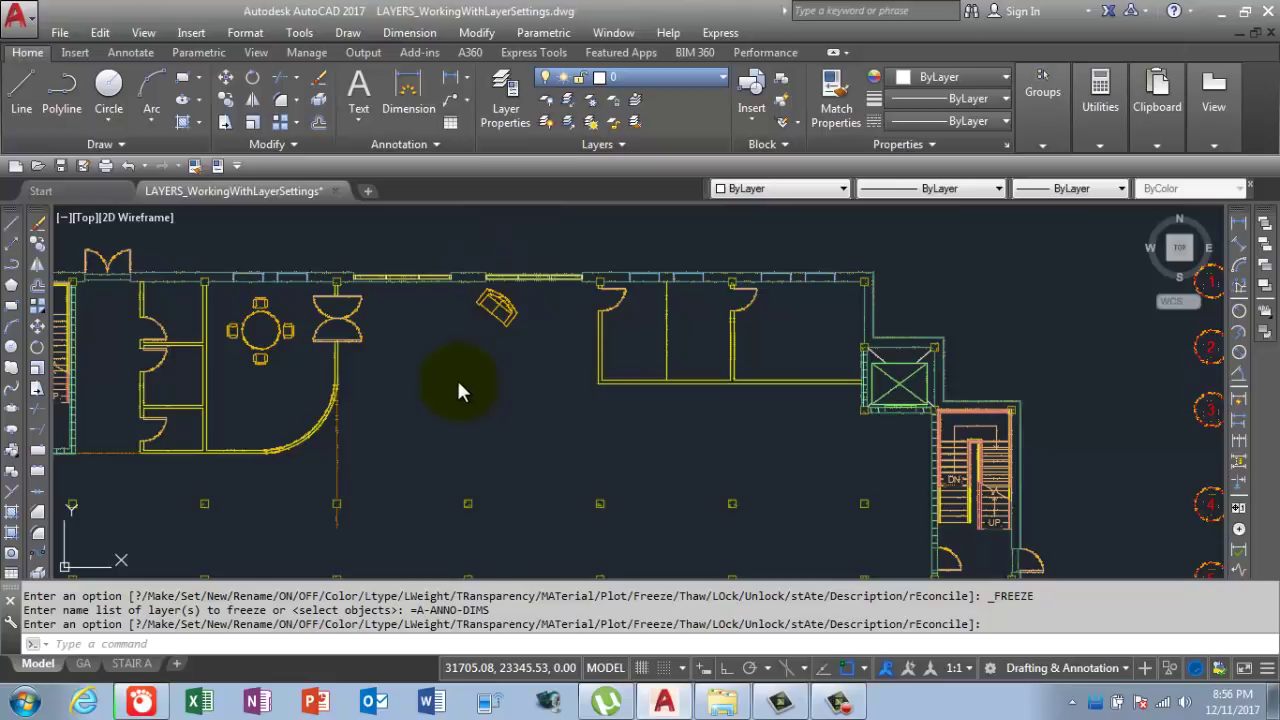
# Step: Check the whole floor plan and thaw the A-ANNO-DIMS layer to restore its dimensions
pyautogui.scroll(-5, 456, 377)
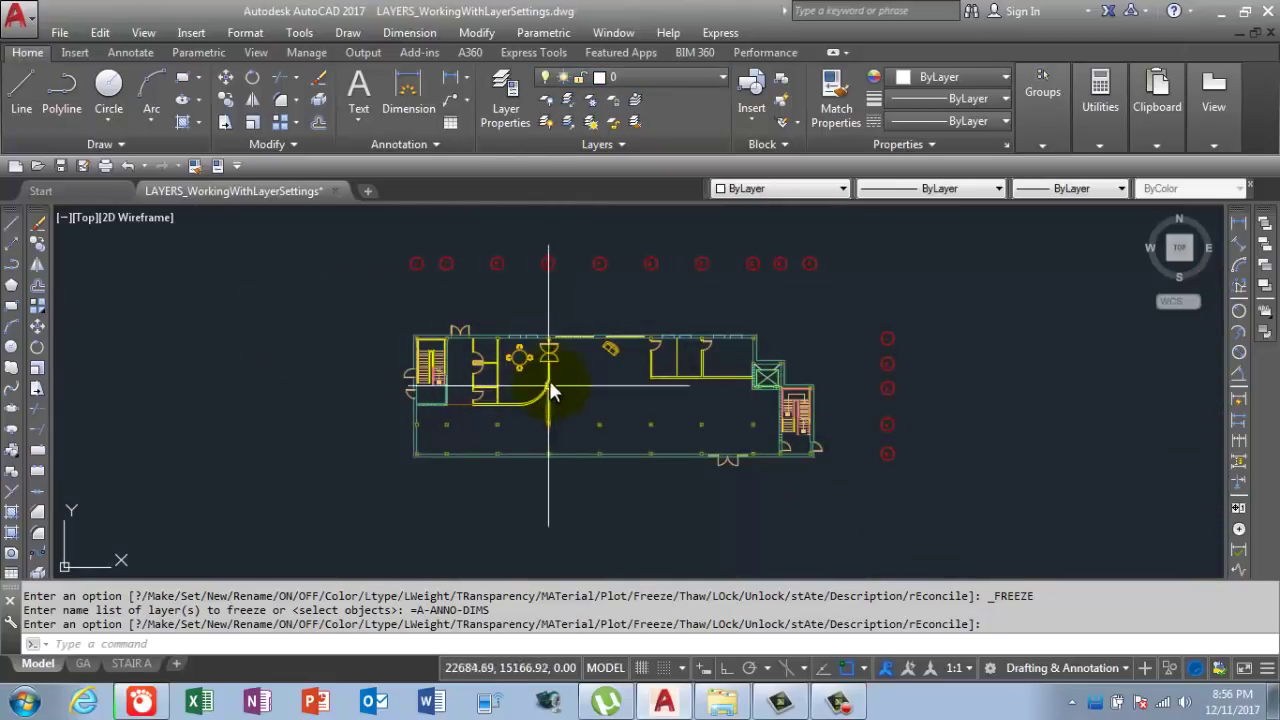
pyautogui.scroll(5, 553, 390)
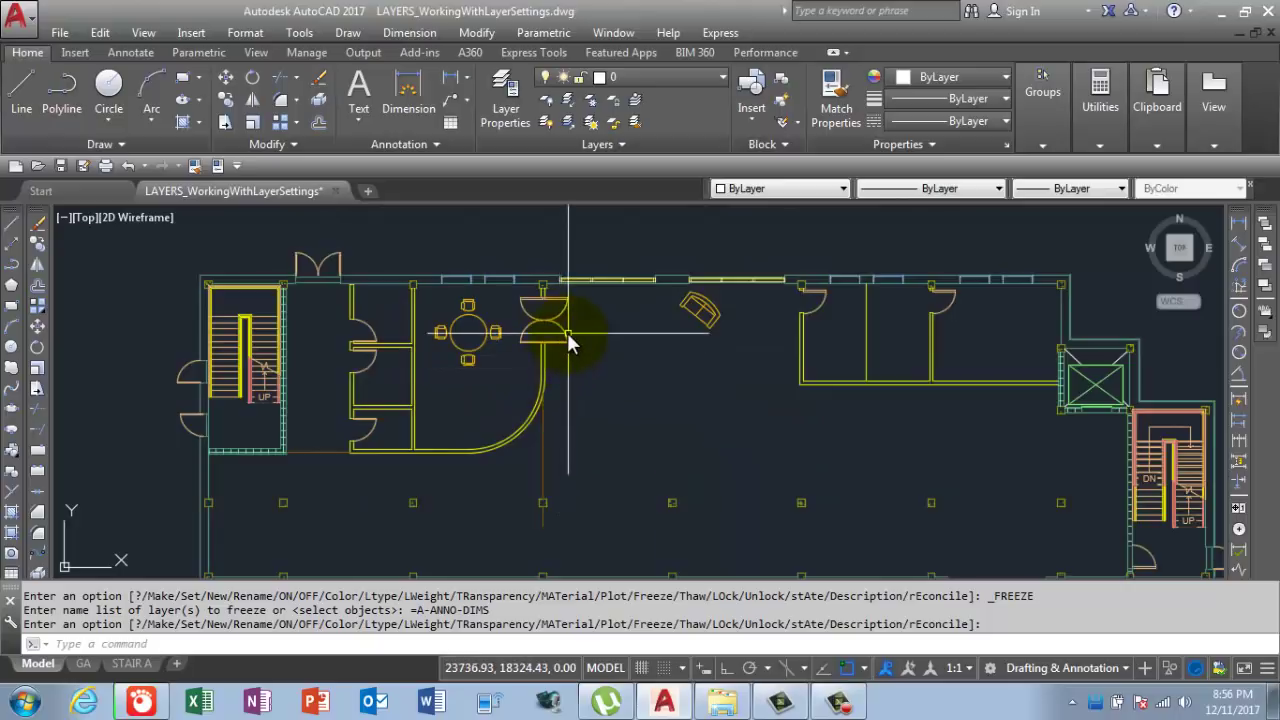
pyautogui.scroll(-4, 620, 360)
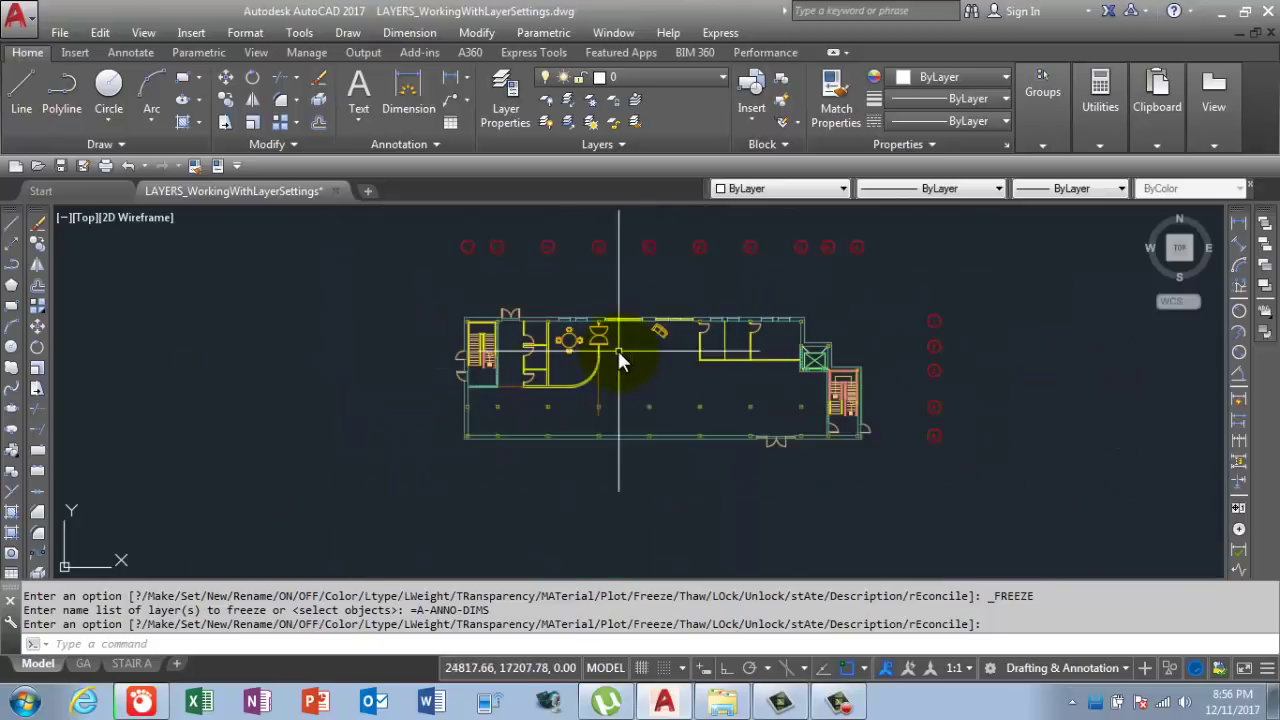
pyautogui.click(700, 80)
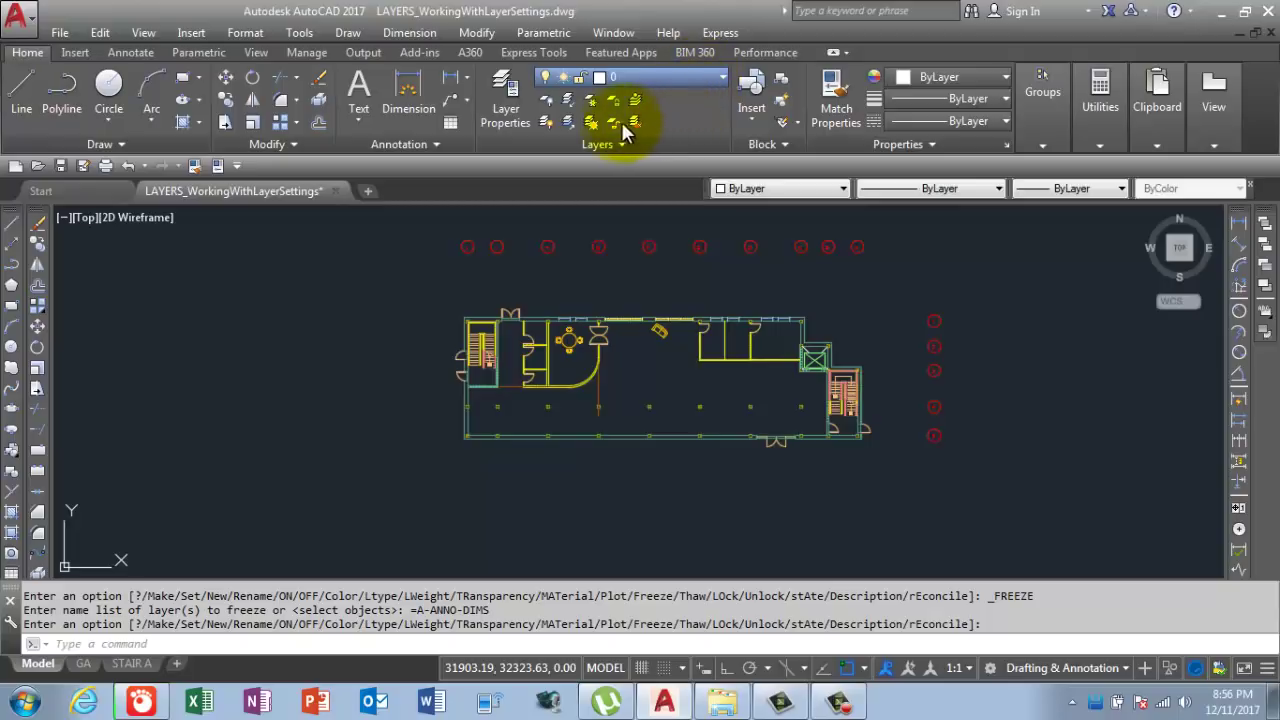
pyautogui.click(565, 121)
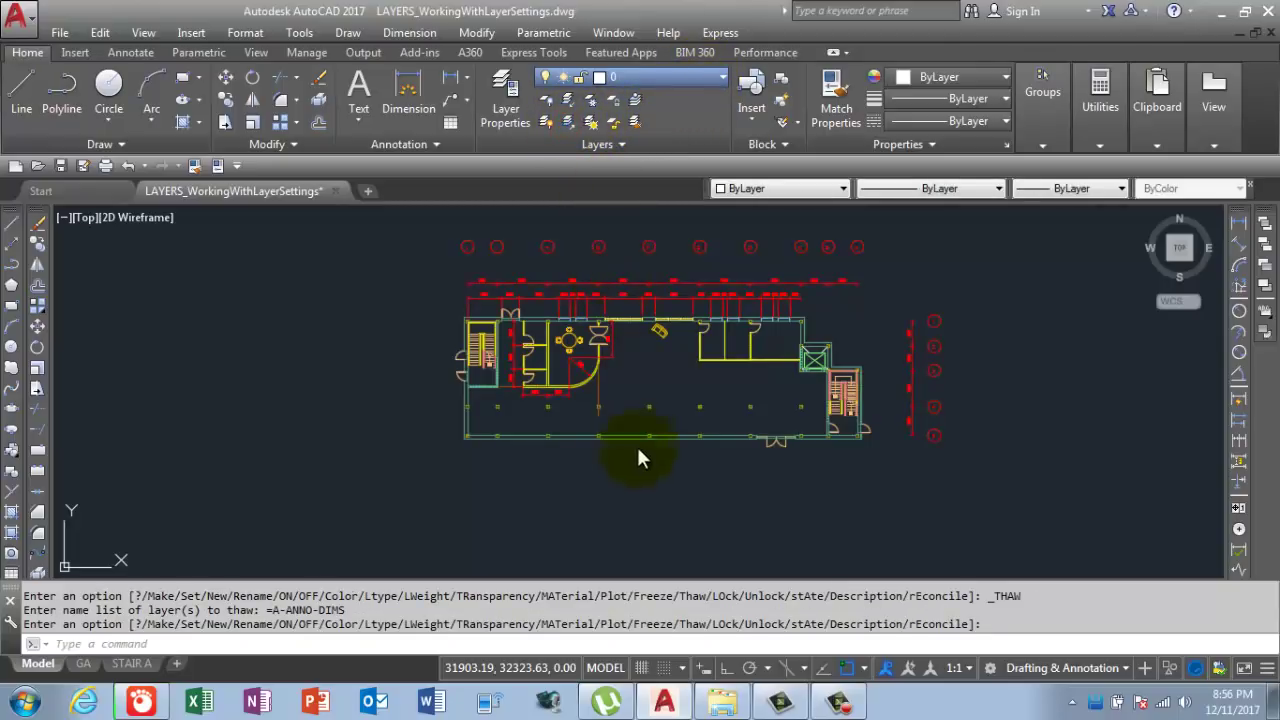